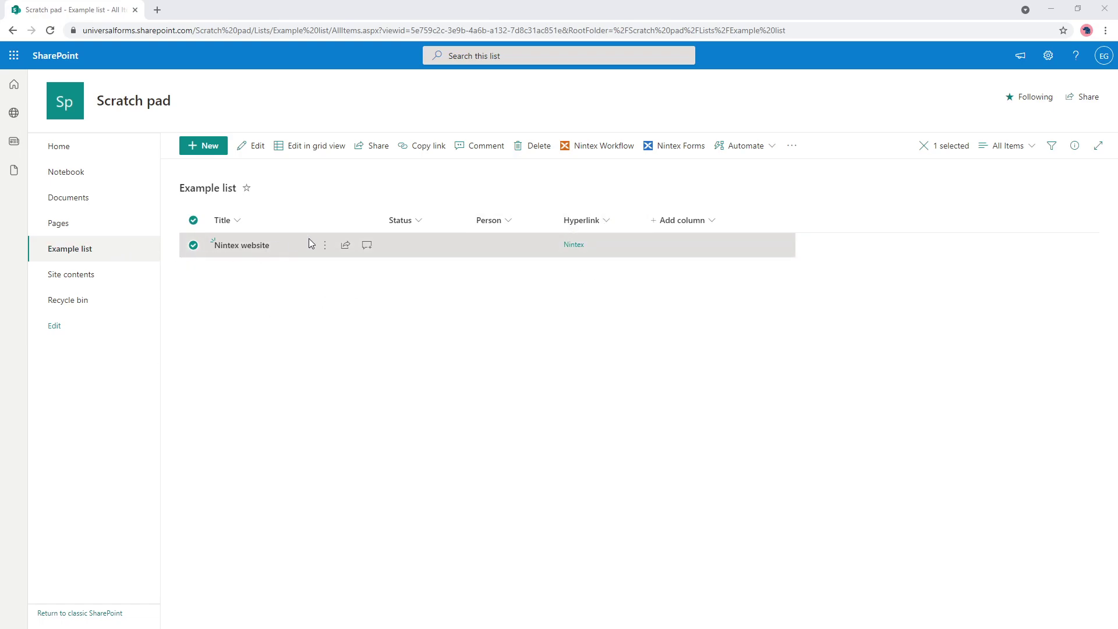
# - Review the Nintex website item's hyperlink address and description, then save the item
pyautogui.click(325, 244)
pyautogui.click(350, 264)
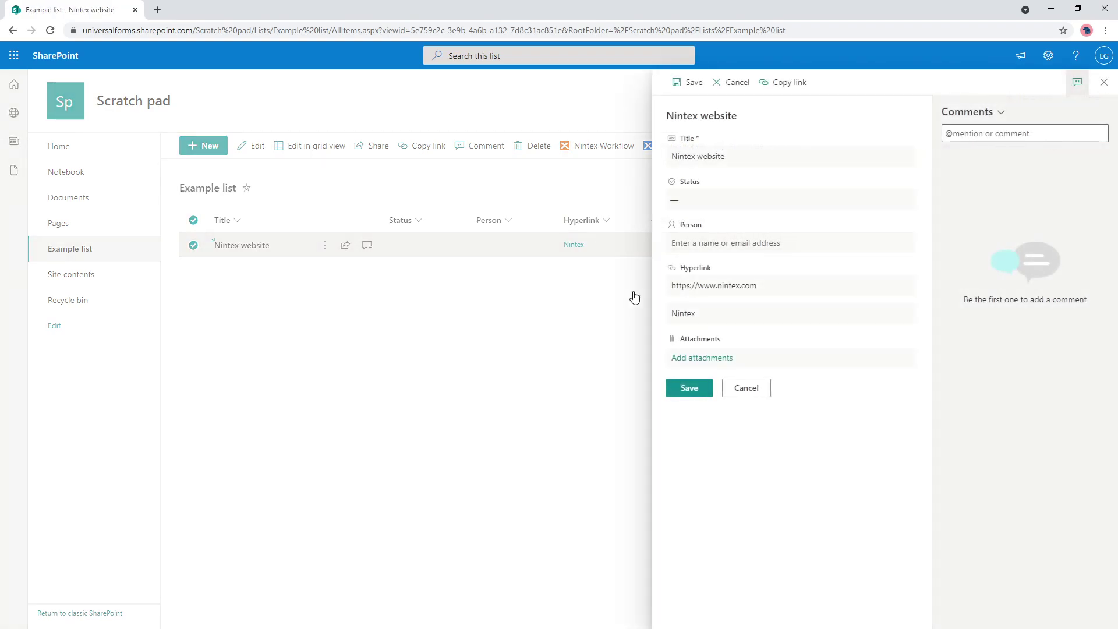
pyautogui.click(748, 287)
pyautogui.tripleClick(719, 289)
pyautogui.click(718, 313)
pyautogui.moveTo(726, 317); pyautogui.dragTo(632, 317)
pyautogui.click(690, 389)
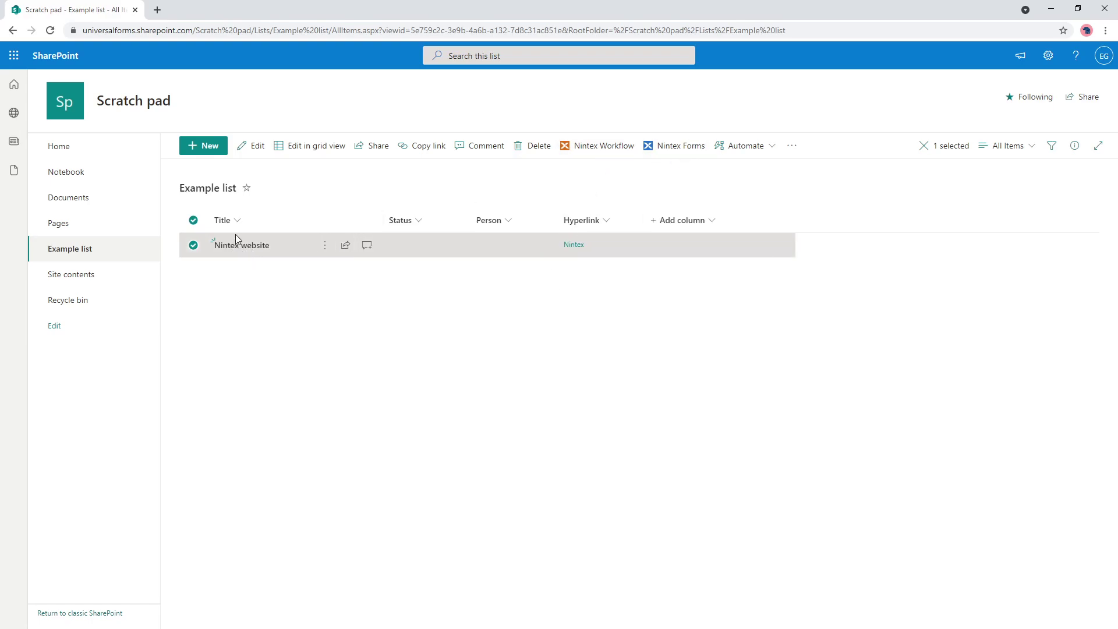
# - Delete the Hyperlink column from the Example list
pyautogui.click(608, 223)
pyautogui.moveTo(618, 285)
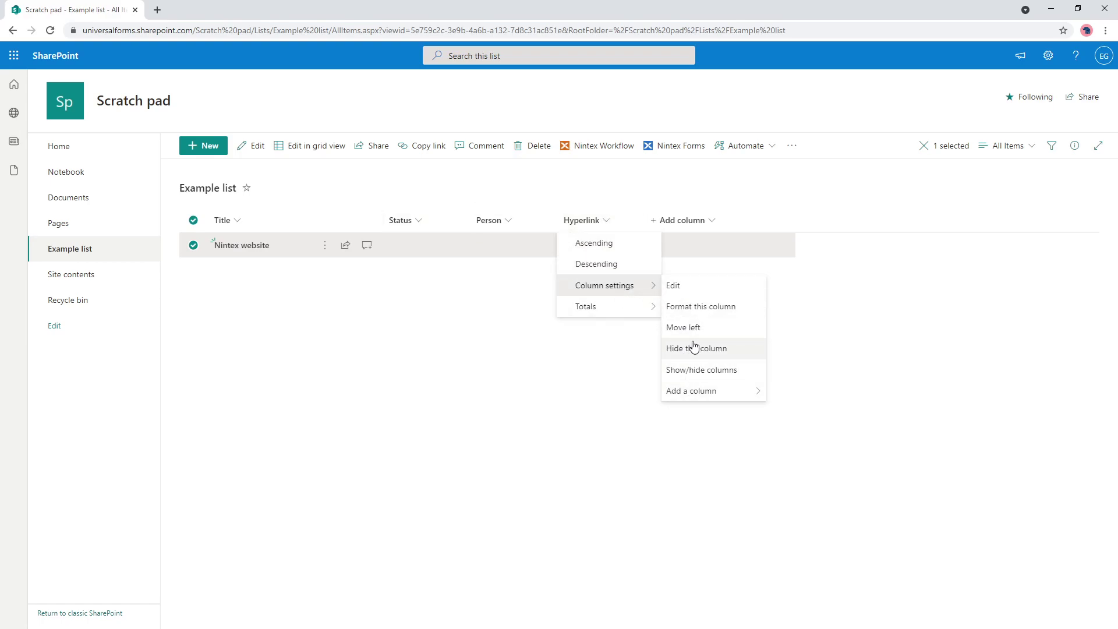
pyautogui.click(677, 287)
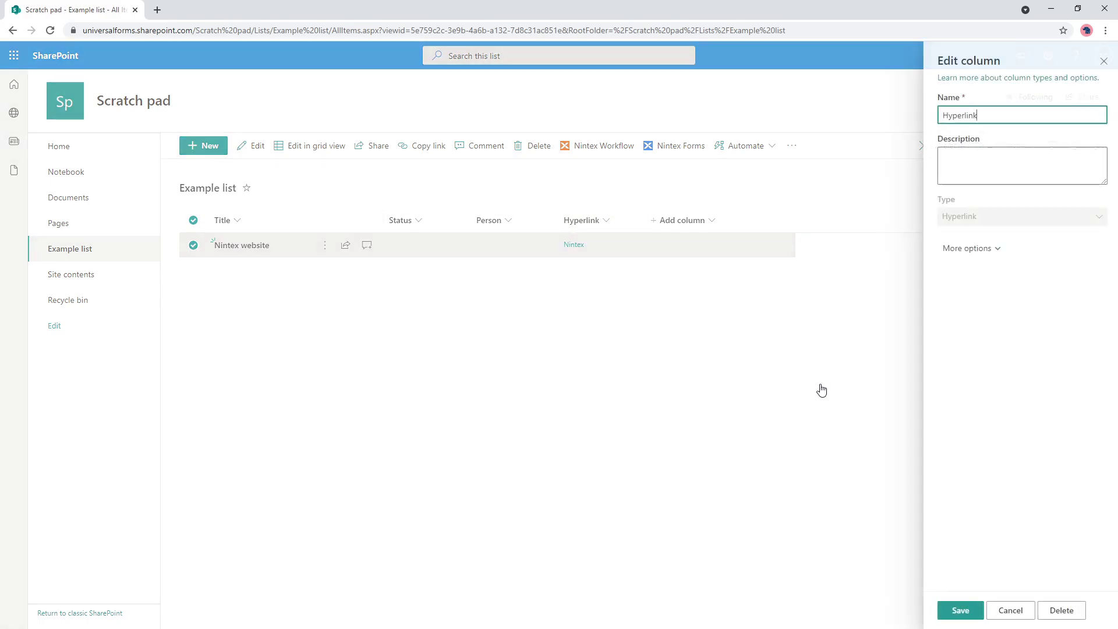
pyautogui.click(1051, 615)
pyautogui.click(564, 378)
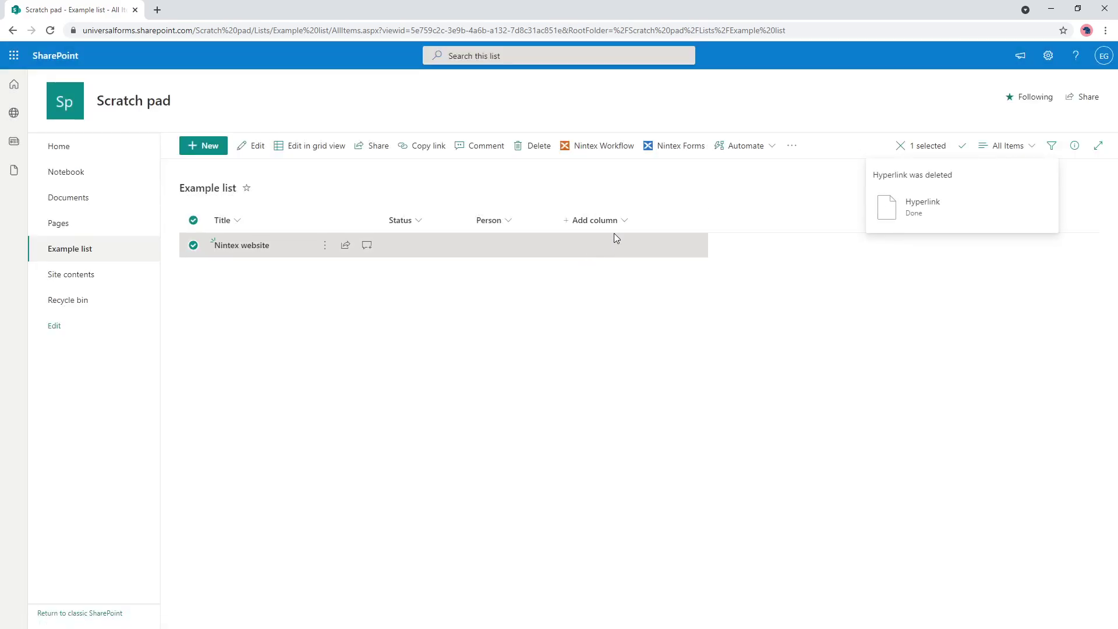
# - Add a new single line of text column named URL
pyautogui.click(624, 217)
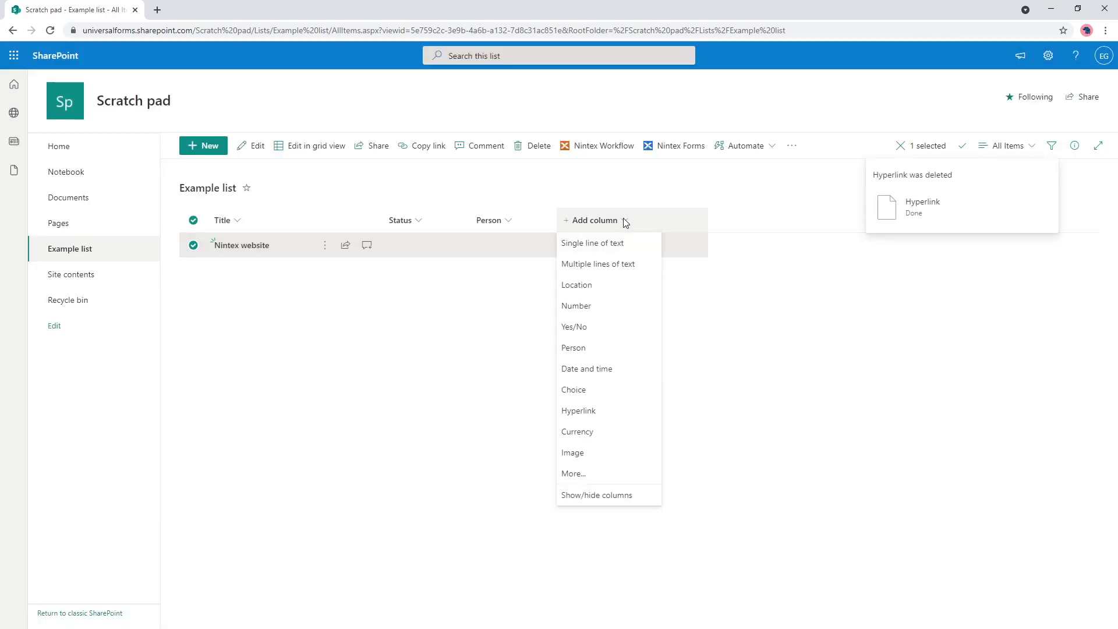
pyautogui.click(609, 253)
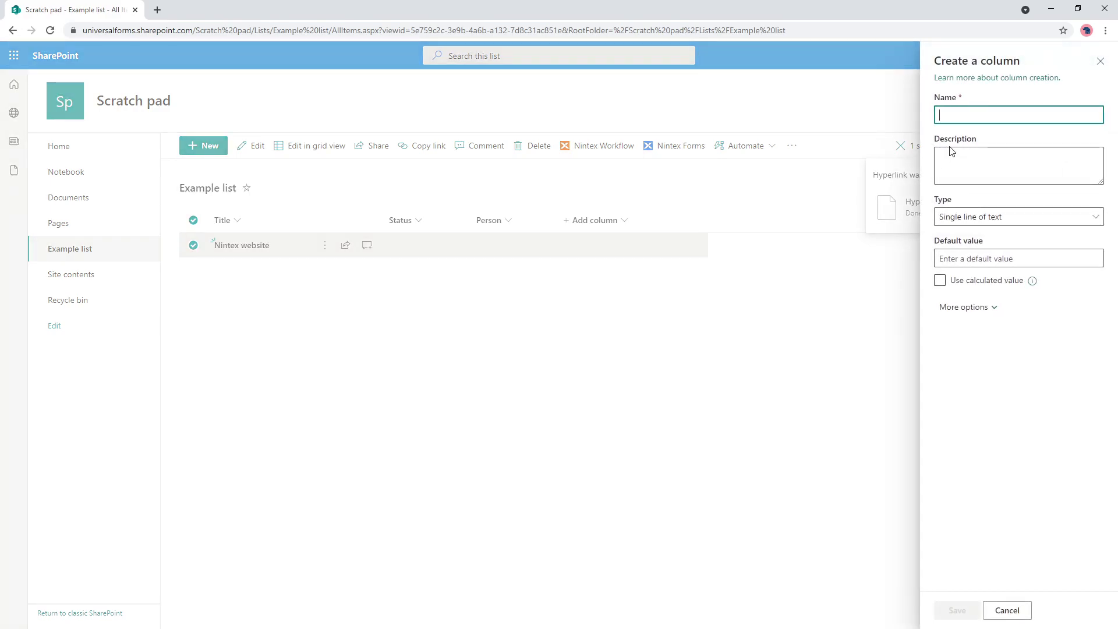
pyautogui.write('URL')
pyautogui.click(966, 609)
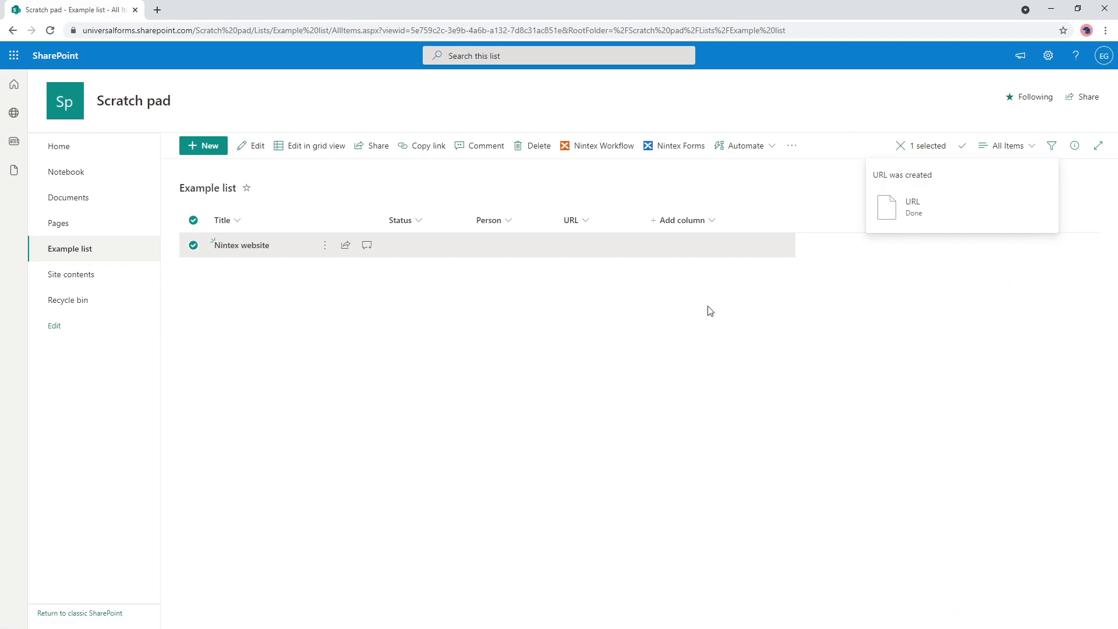
pyautogui.click(326, 245)
pyautogui.click(361, 344)
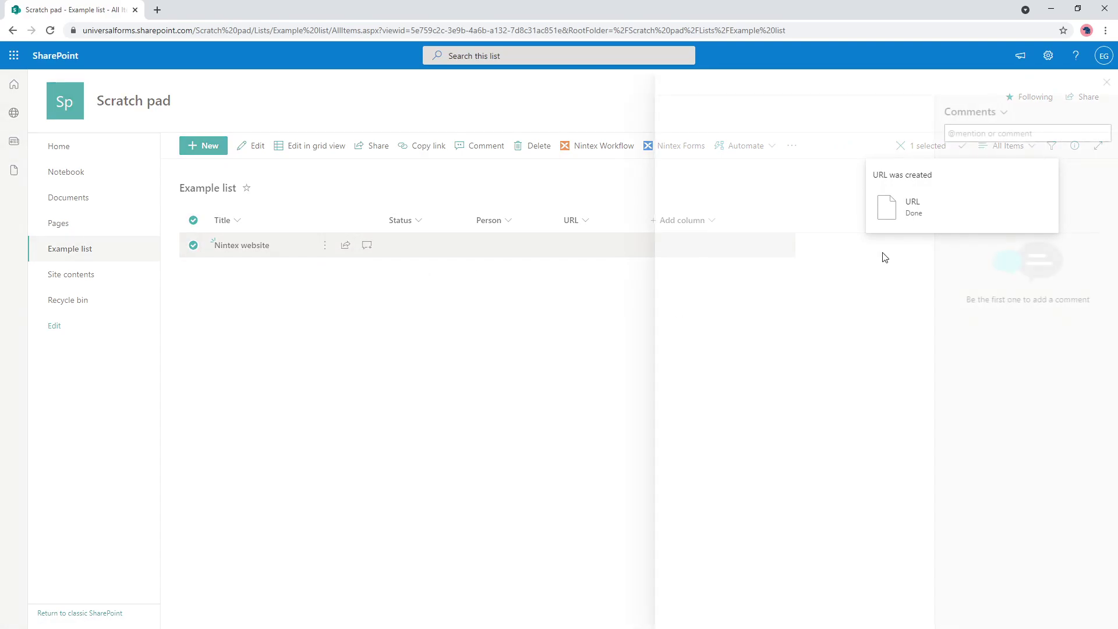
pyautogui.tripleClick(741, 156)
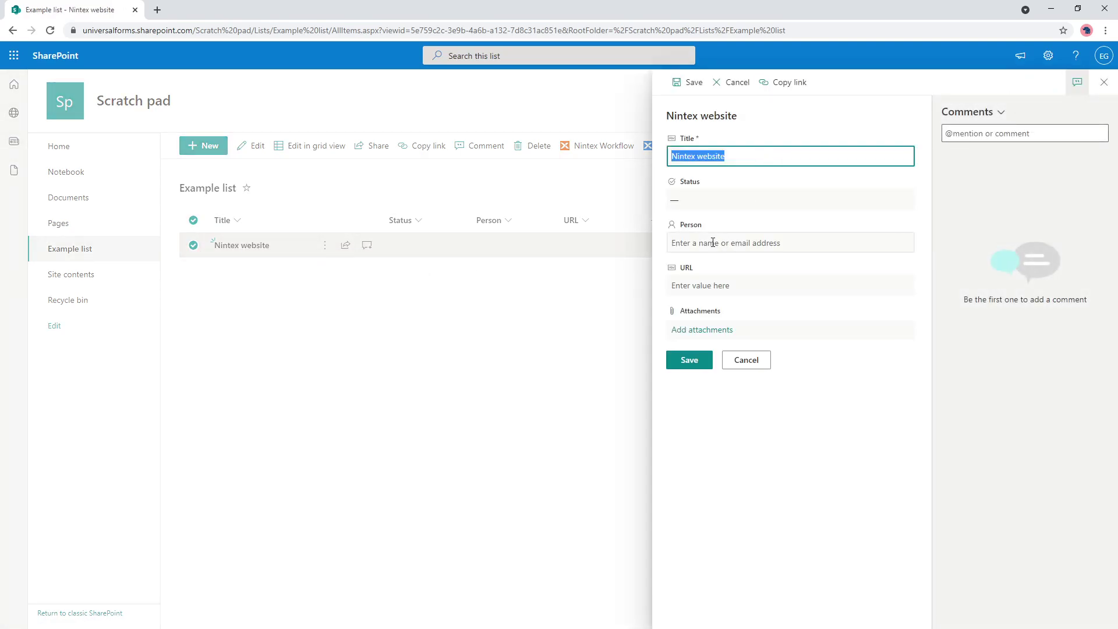
pyautogui.click(705, 284)
pyautogui.write('https')
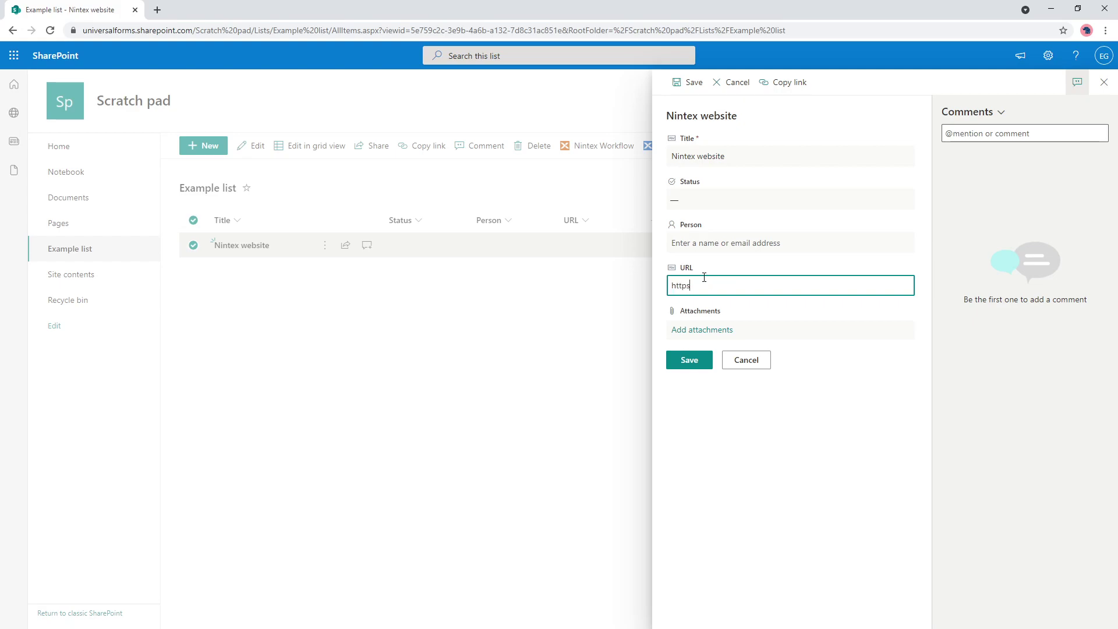
pyautogui.write('://www.nintex.com')
pyautogui.click(690, 361)
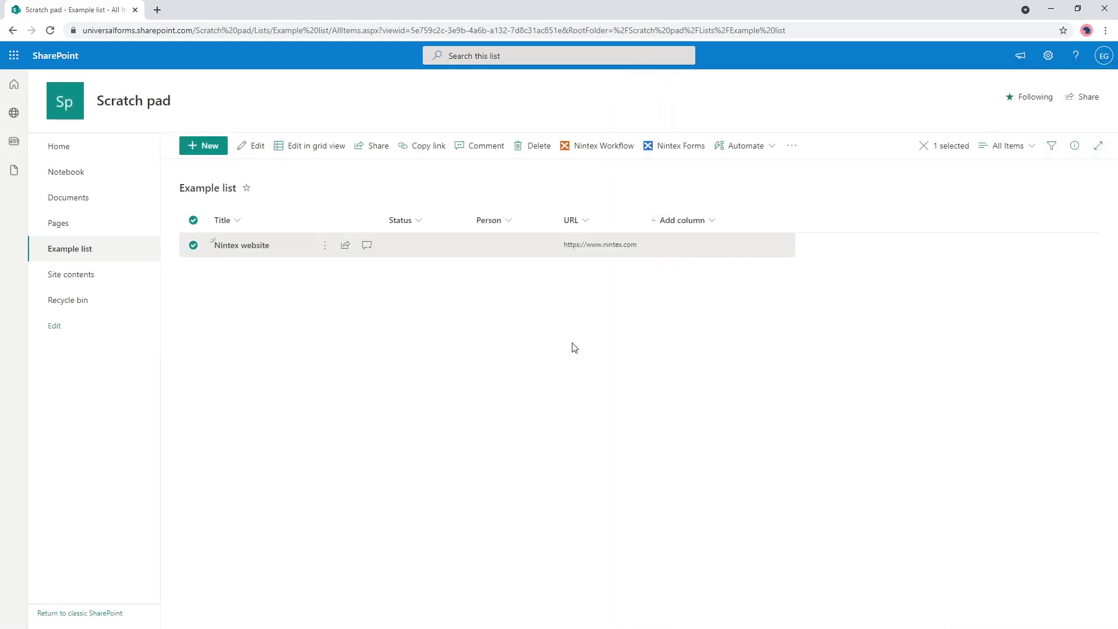
pyautogui.click(685, 146)
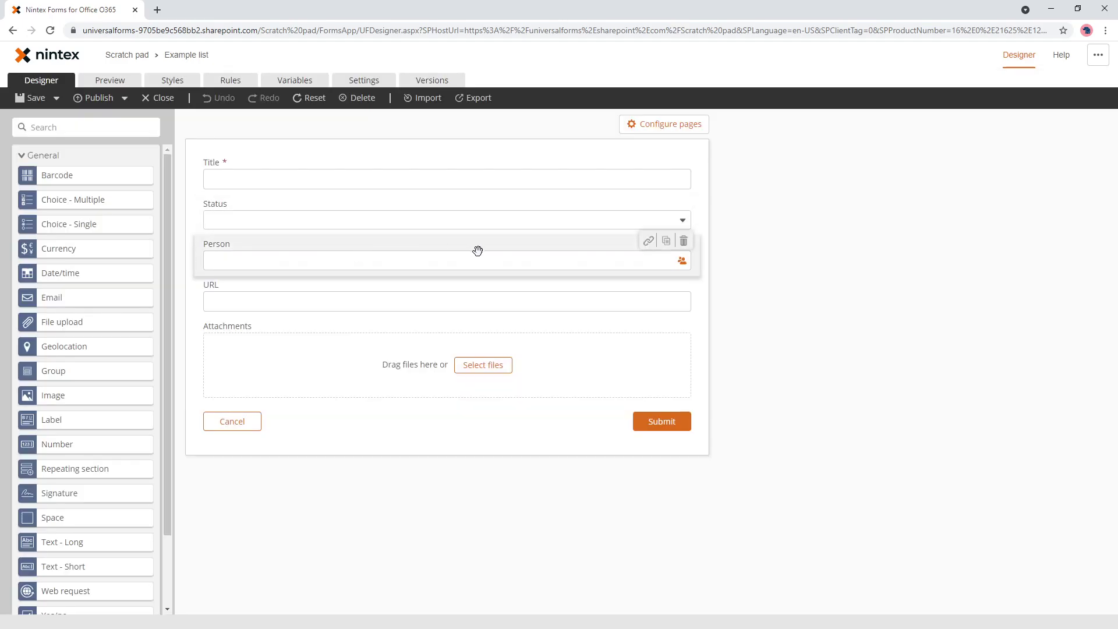
# - Delete the Person and Status controls and place a Label control below URL
pyautogui.click(684, 241)
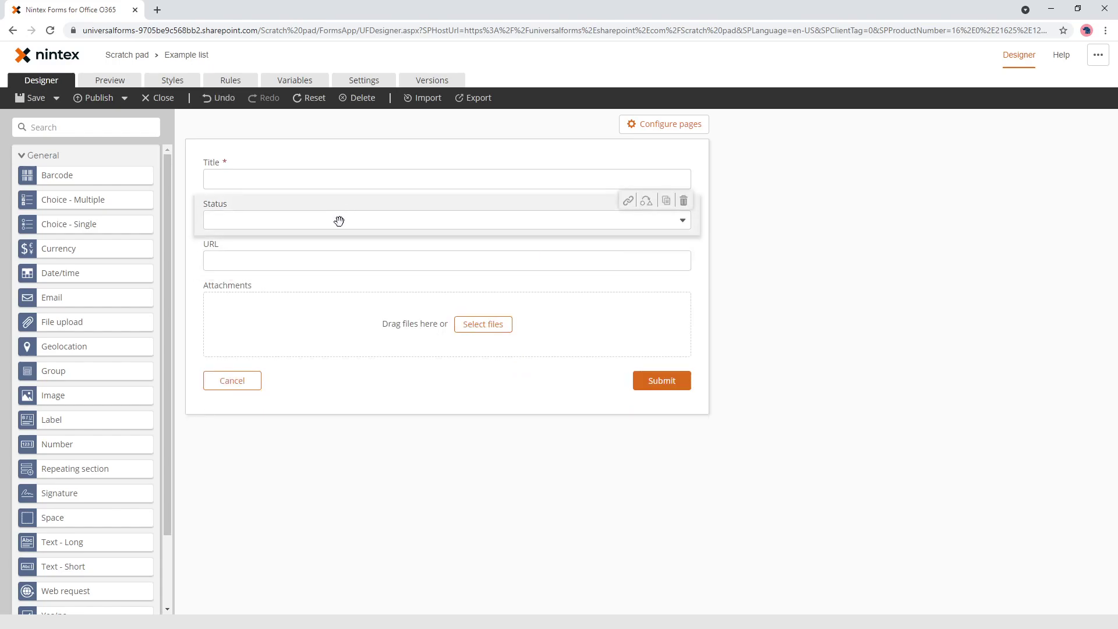
pyautogui.click(683, 201)
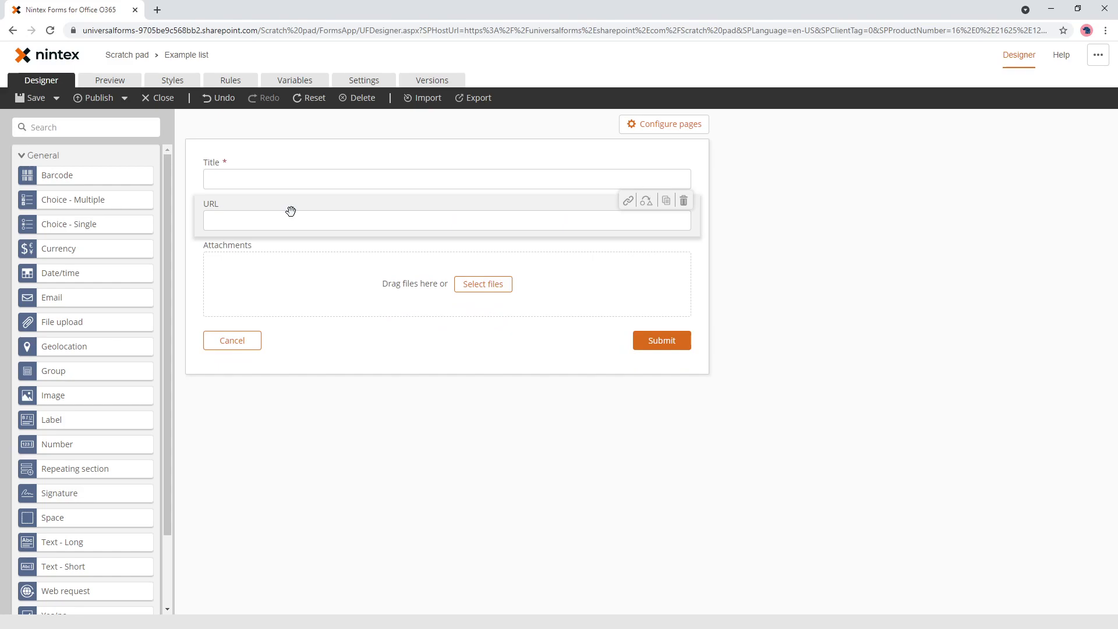
pyautogui.moveTo(88, 423); pyautogui.dragTo(377, 251)
# - Make Label 1 a hyperlink using the URL control as address and the Title control as text
pyautogui.click(967, 363)
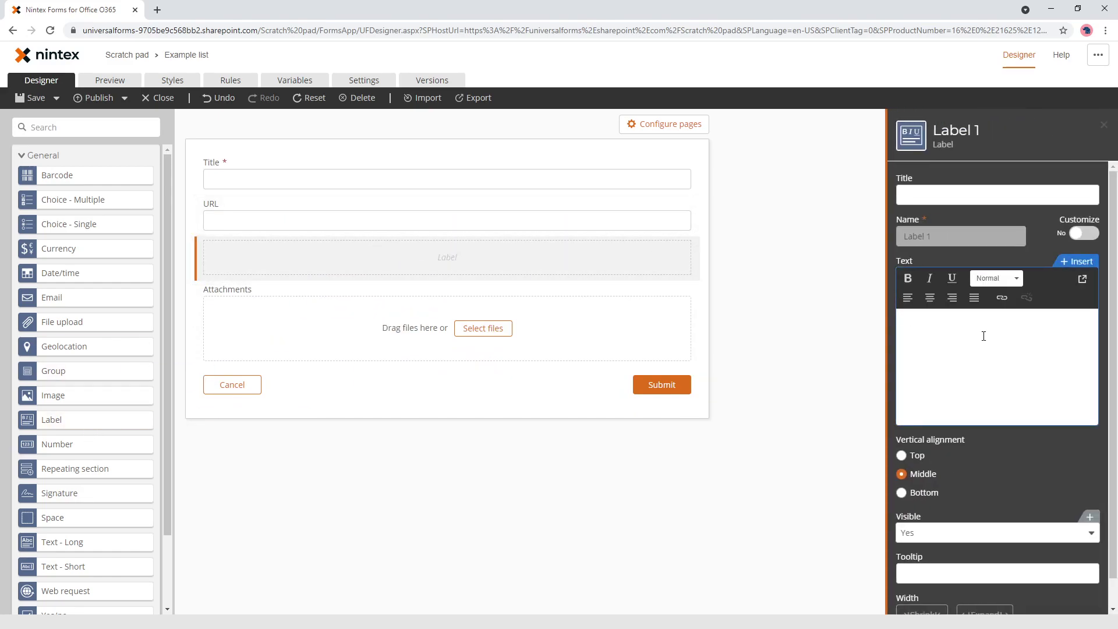
pyautogui.click(1002, 298)
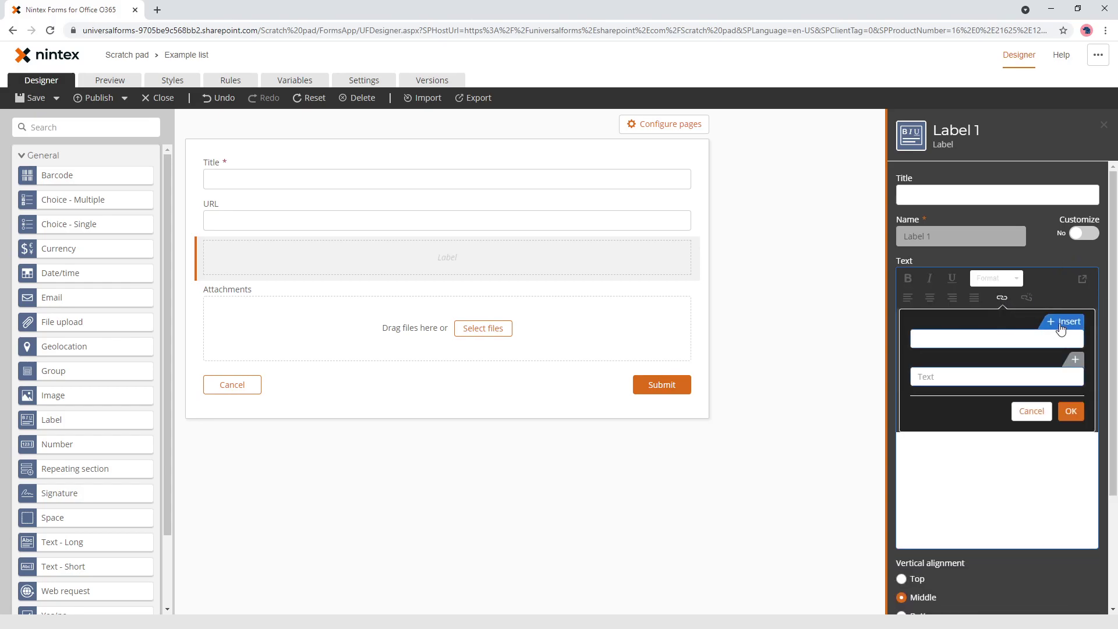
pyautogui.click(1061, 324)
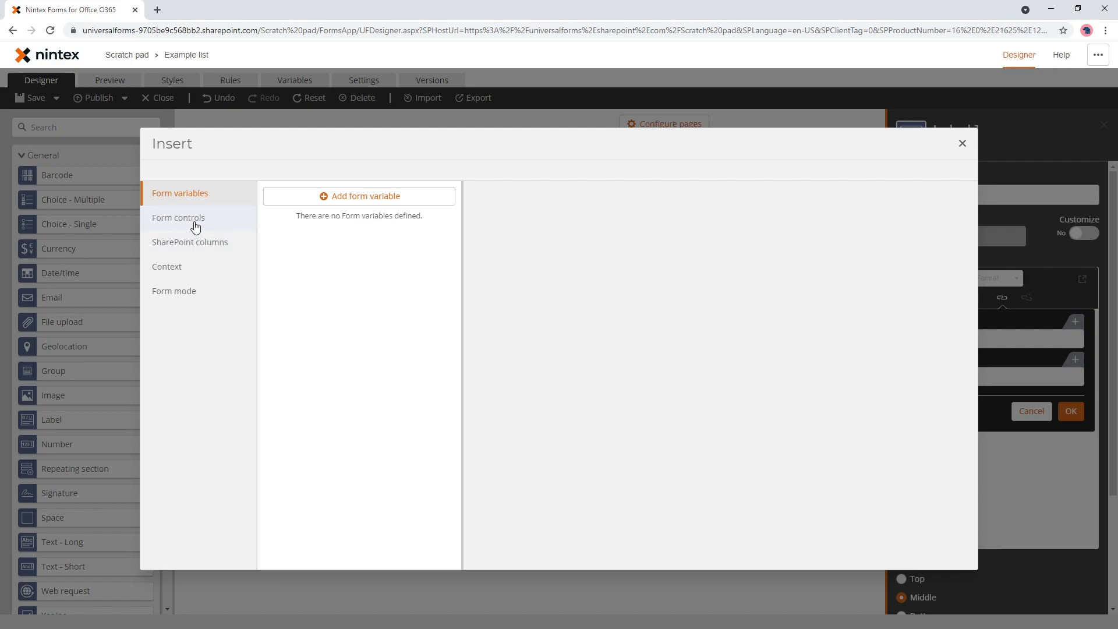
pyautogui.click(195, 224)
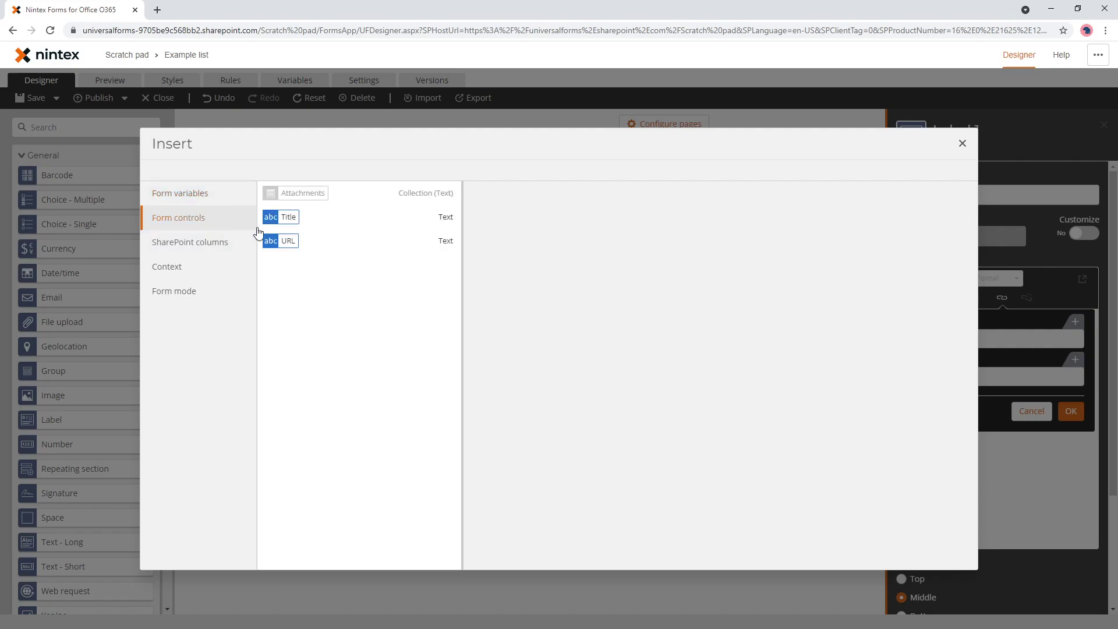
pyautogui.click(440, 241)
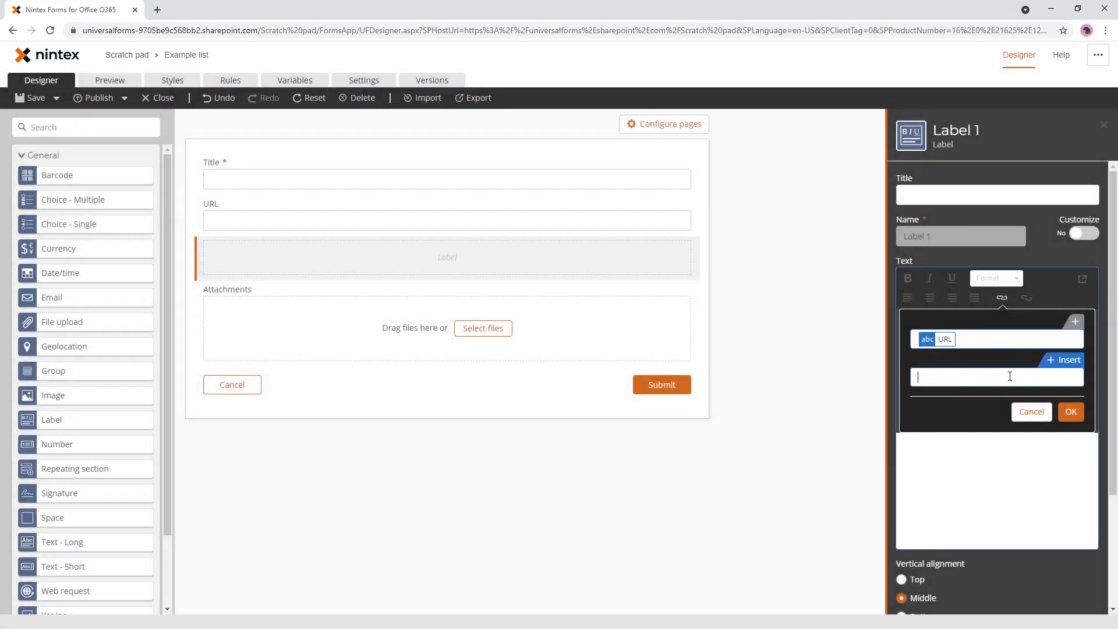
pyautogui.click(1060, 364)
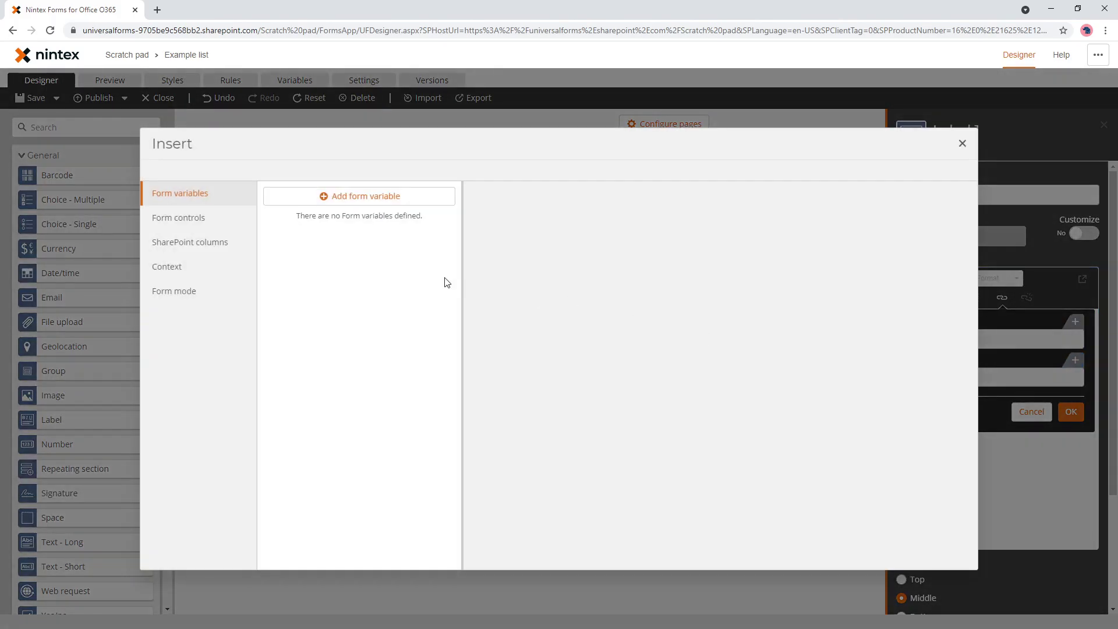
pyautogui.click(204, 224)
pyautogui.click(446, 219)
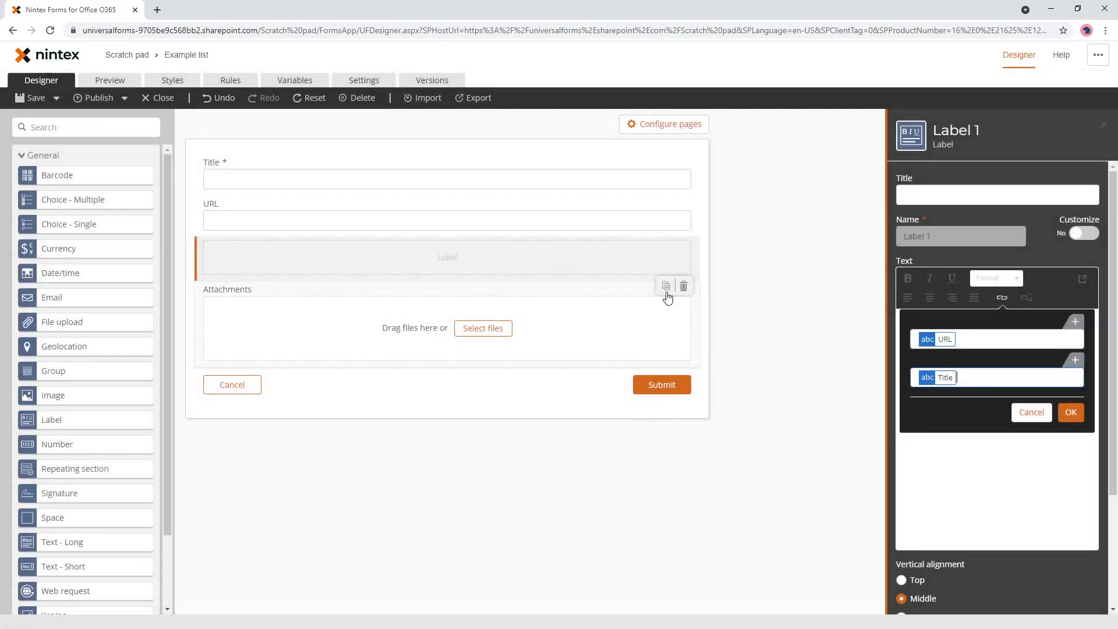
pyautogui.click(1072, 412)
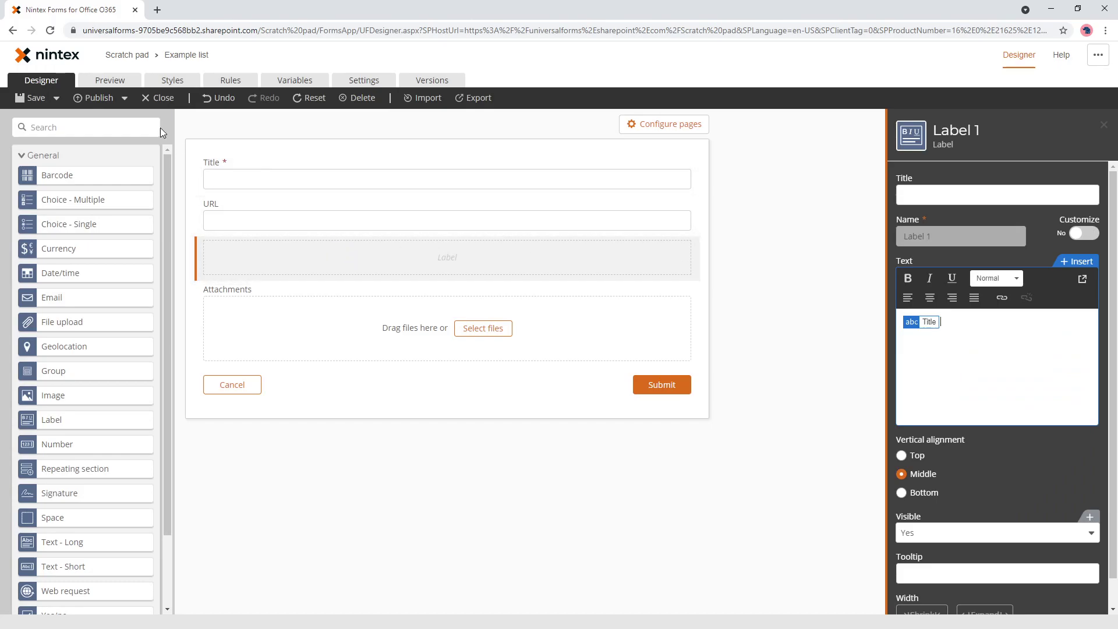
# - Preview the form and enter 'Nintex website' as the Title
pyautogui.click(112, 82)
pyautogui.click(360, 168)
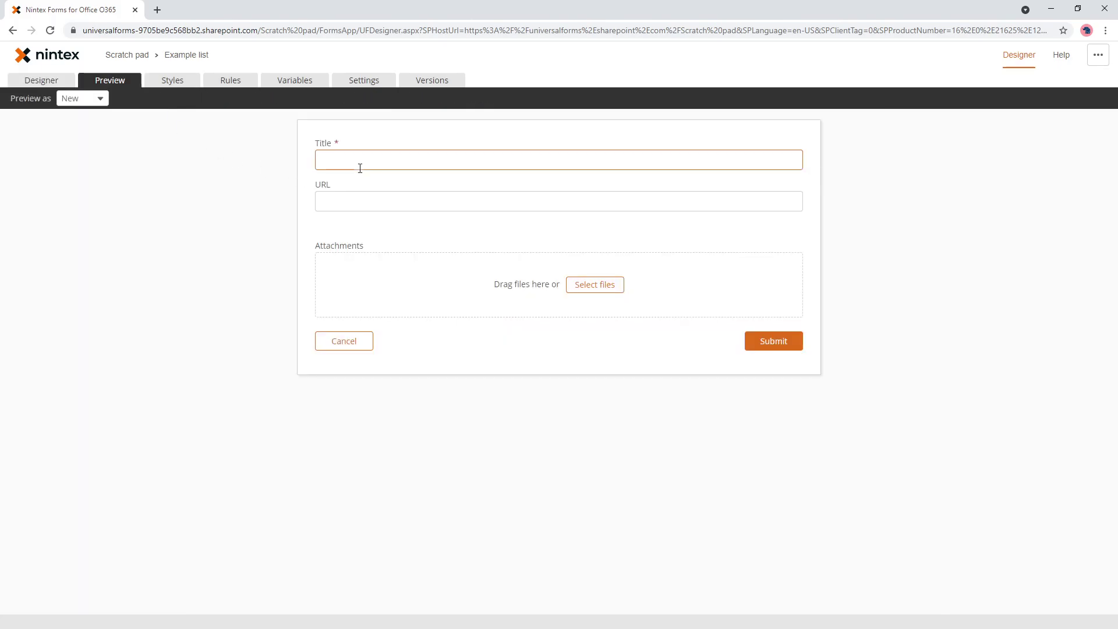
pyautogui.write('Nintex website')
pyautogui.click(435, 241)
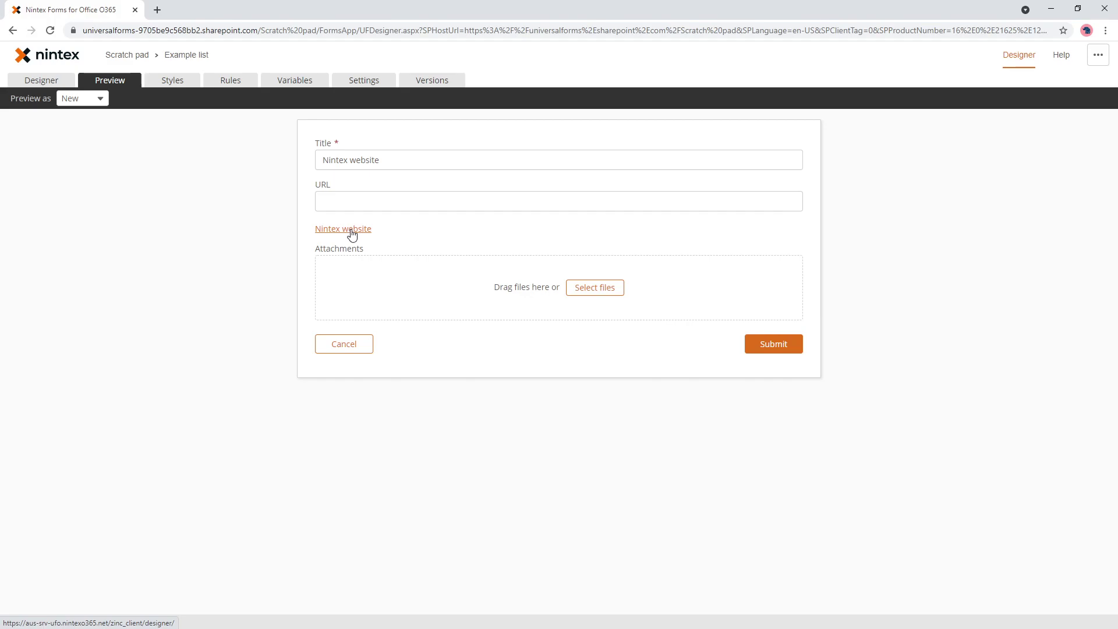
pyautogui.click(359, 201)
pyautogui.write('https://www')
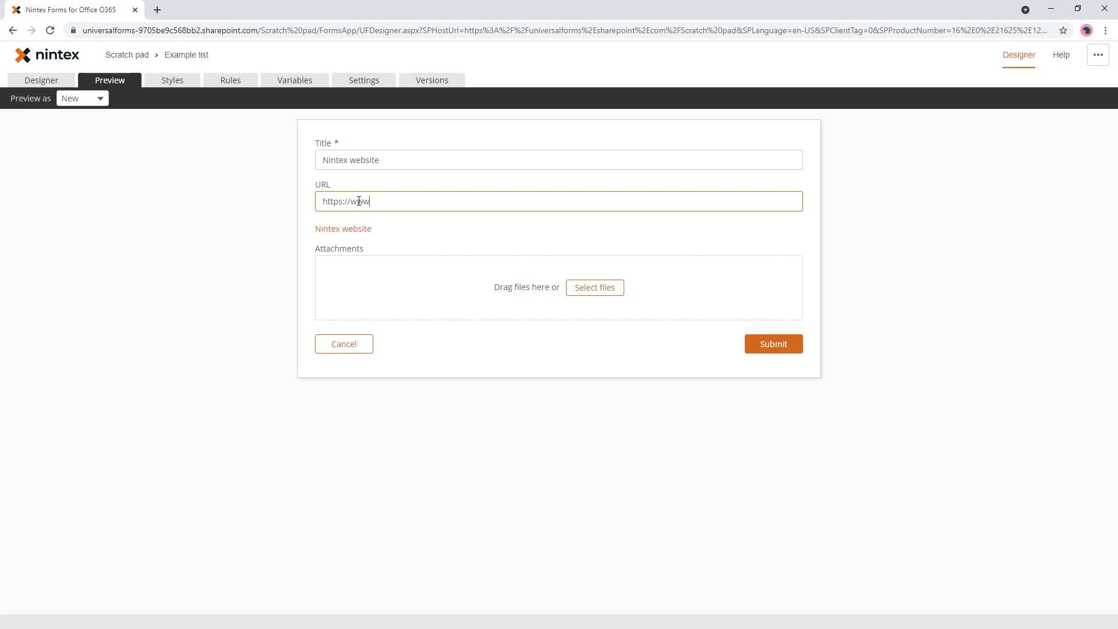
pyautogui.write('.nintex.com')
pyautogui.click(435, 236)
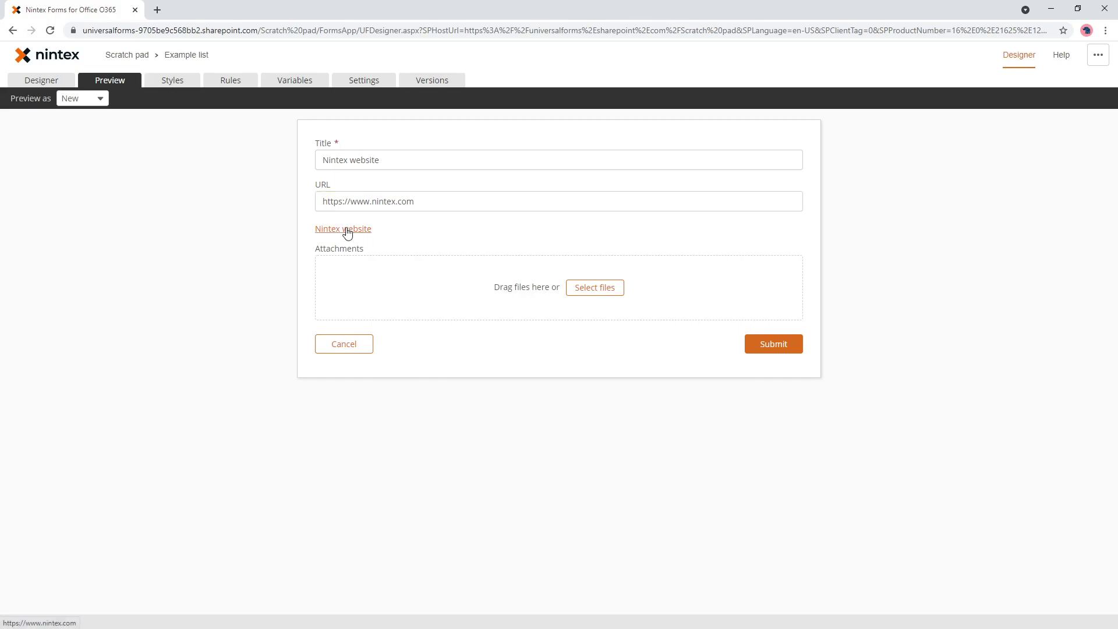
# - Test the 'Nintex website' label link, close the nintex.com page, and select the URL value
pyautogui.click(347, 232)
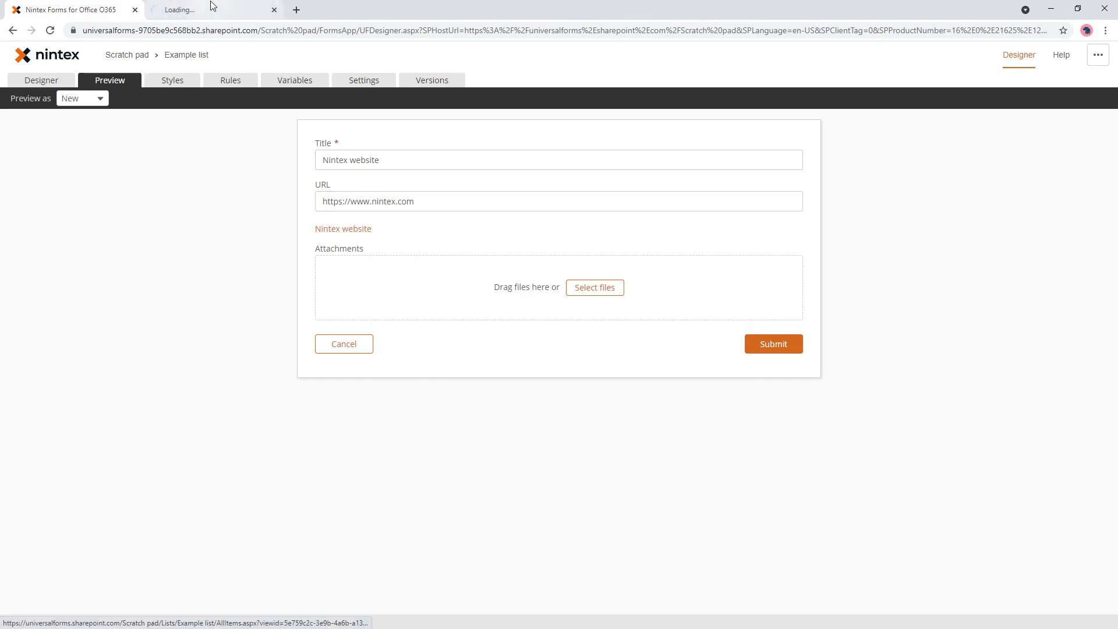
pyautogui.click(274, 10)
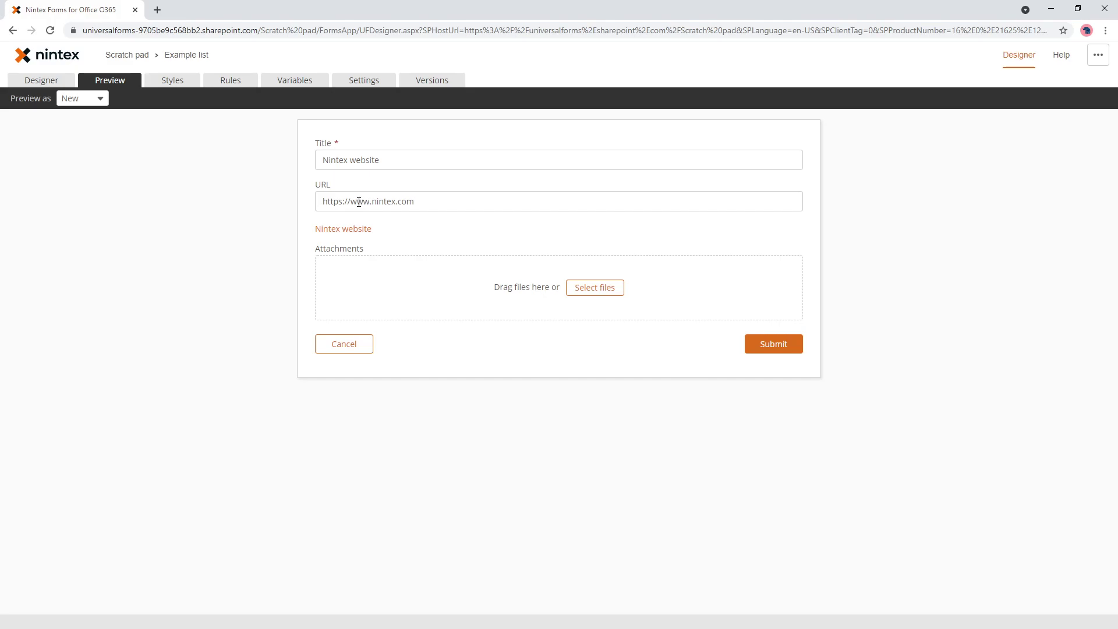
pyautogui.moveTo(428, 201); pyautogui.dragTo(293, 205)
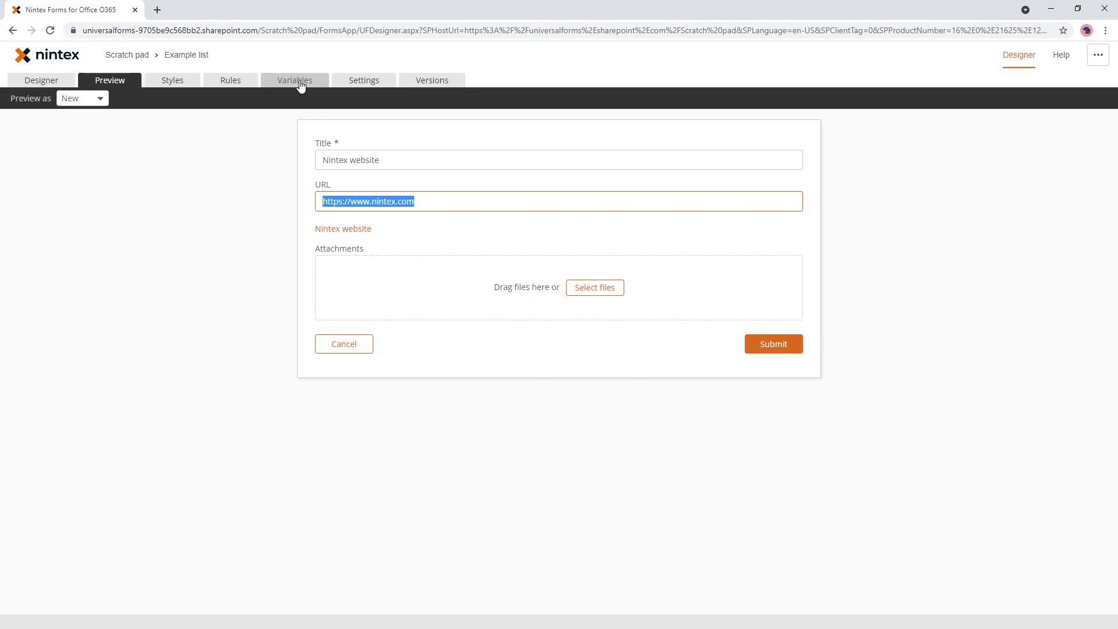
# - Return to Designer and open Label 1's text for editing
pyautogui.click(41, 80)
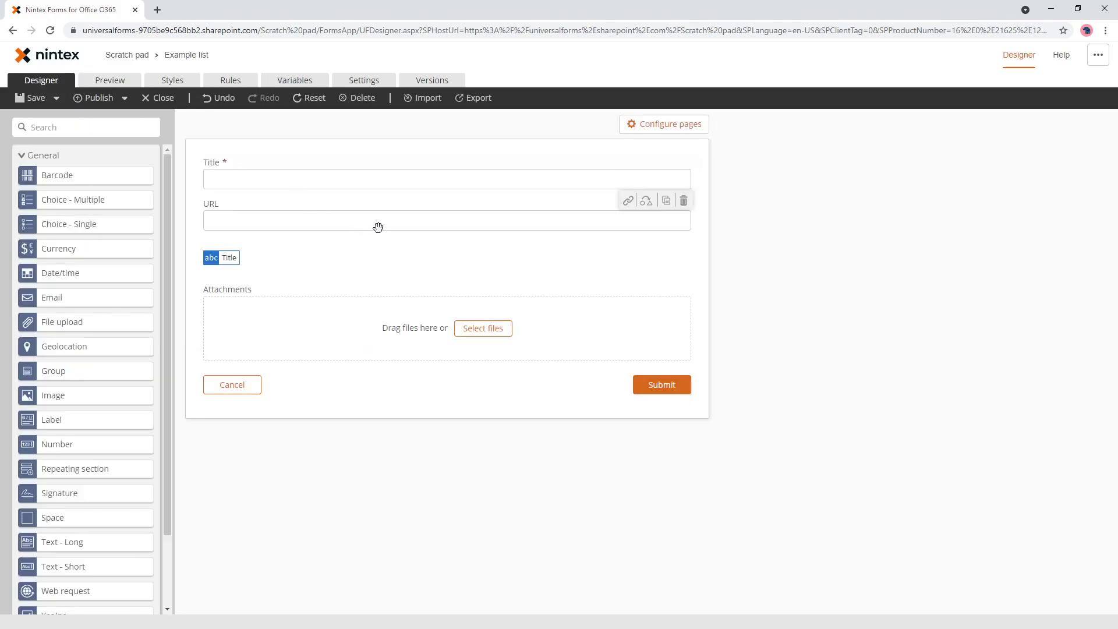
pyautogui.click(284, 265)
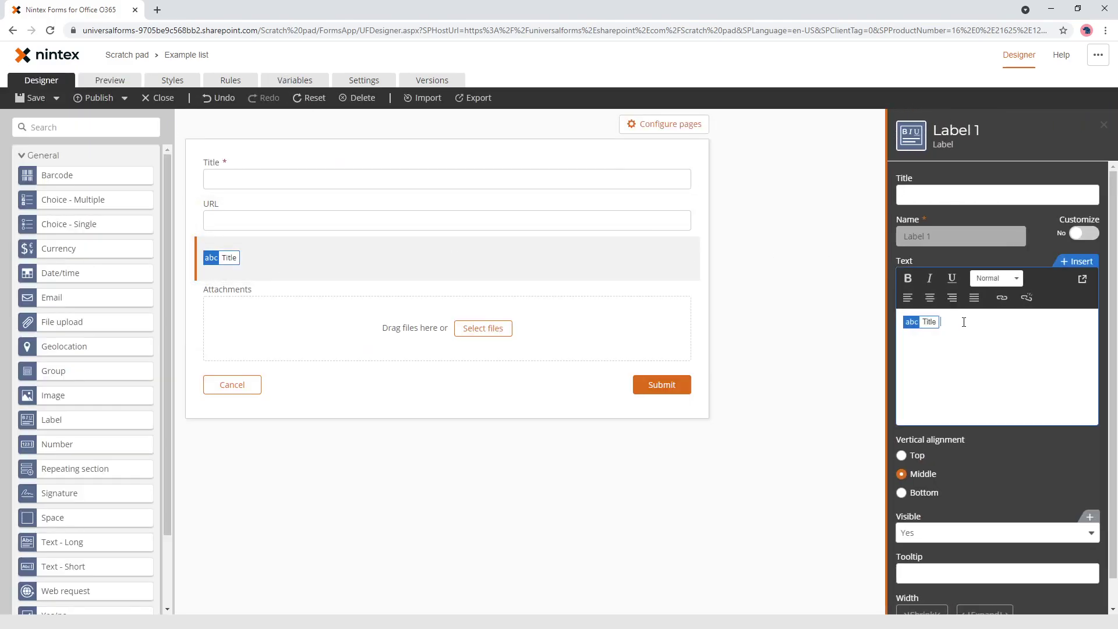
pyautogui.click(979, 312)
pyautogui.click(1073, 261)
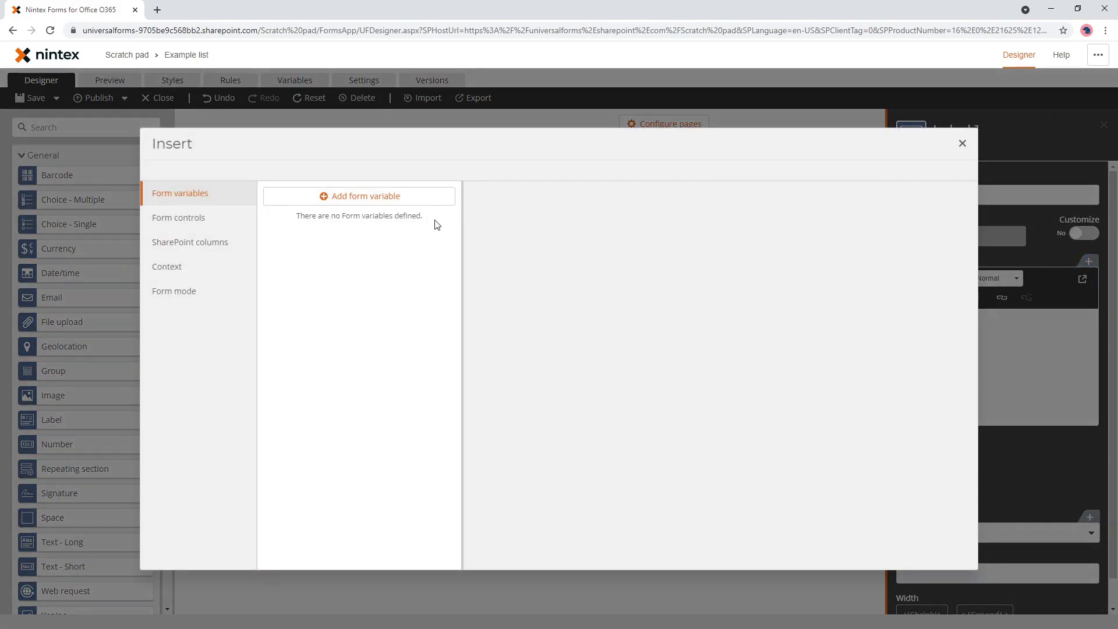
pyautogui.click(963, 143)
# - Set the label's link address to the SharePoint URL column
pyautogui.click(1002, 298)
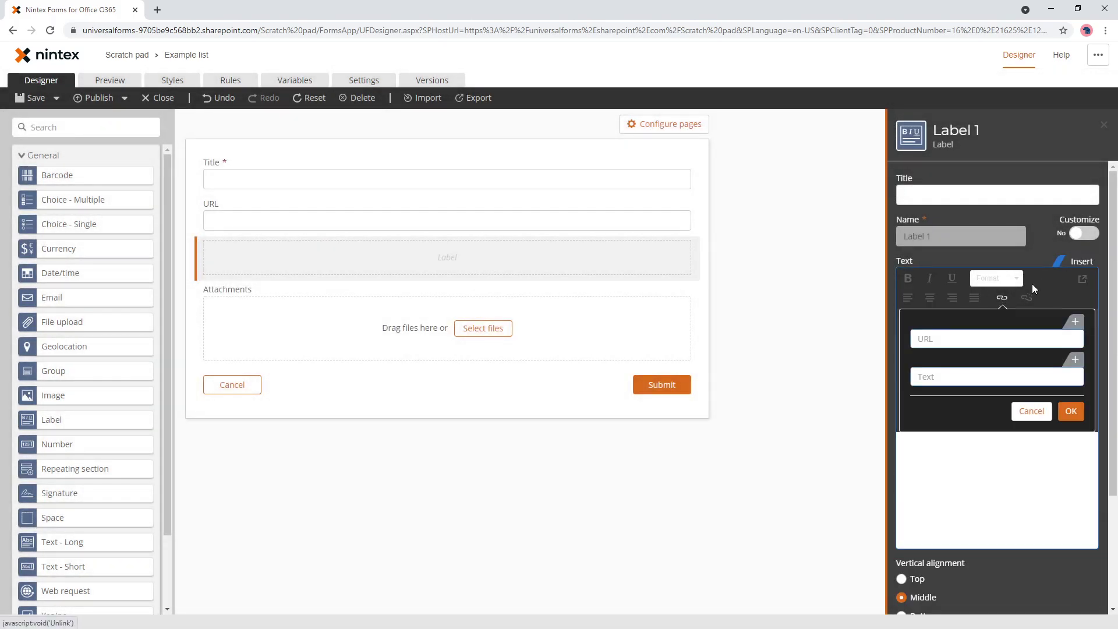
pyautogui.click(1066, 322)
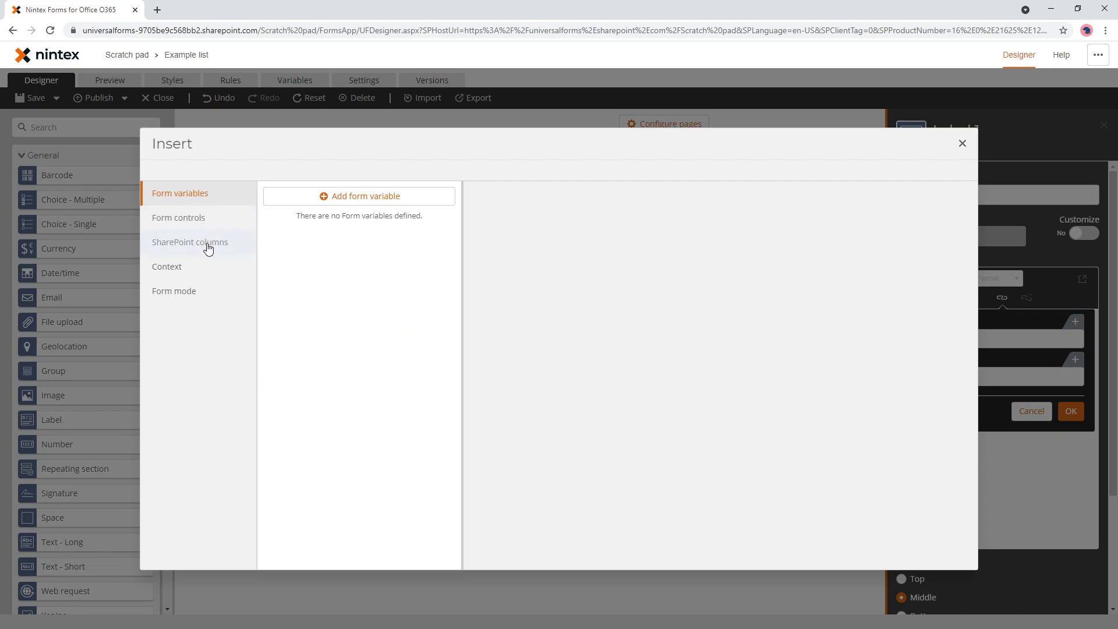
pyautogui.click(204, 219)
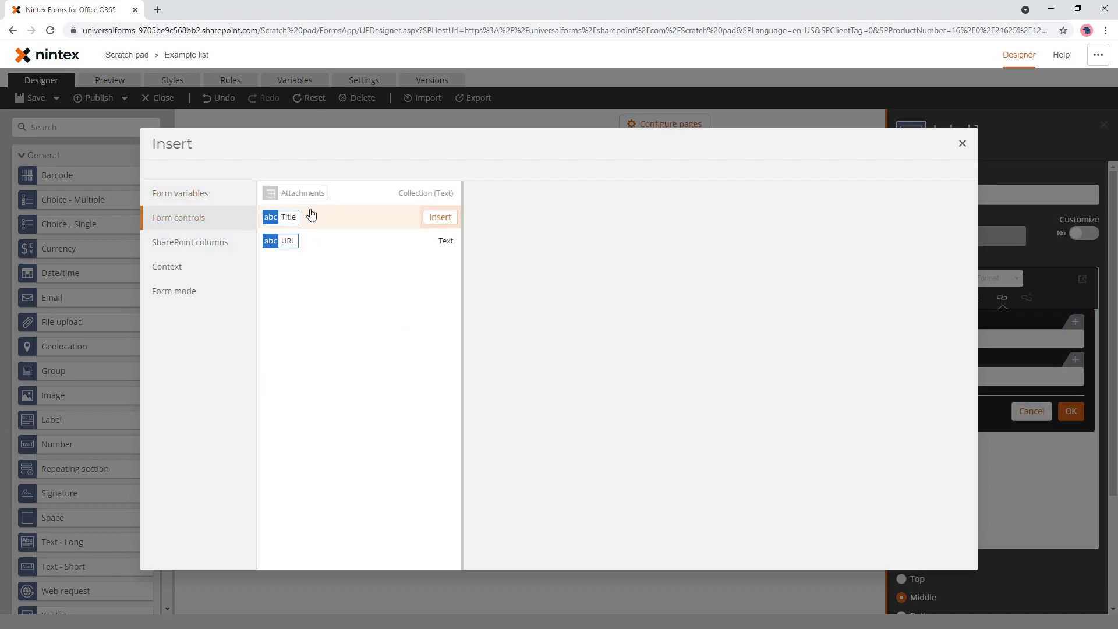
pyautogui.click(211, 247)
pyautogui.moveTo(292, 269)
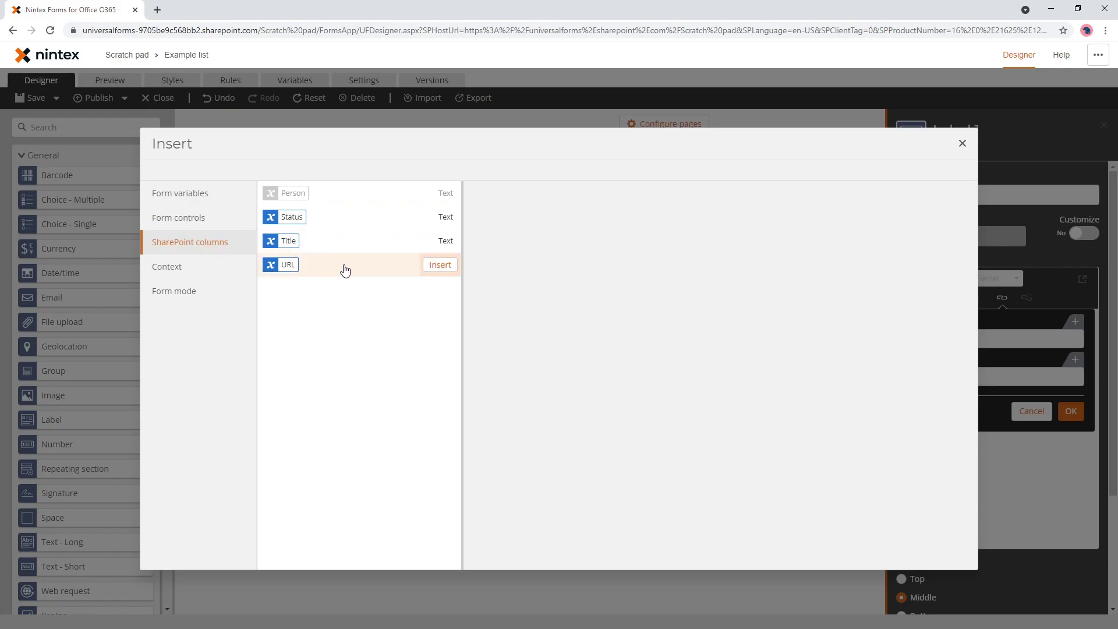
pyautogui.click(439, 265)
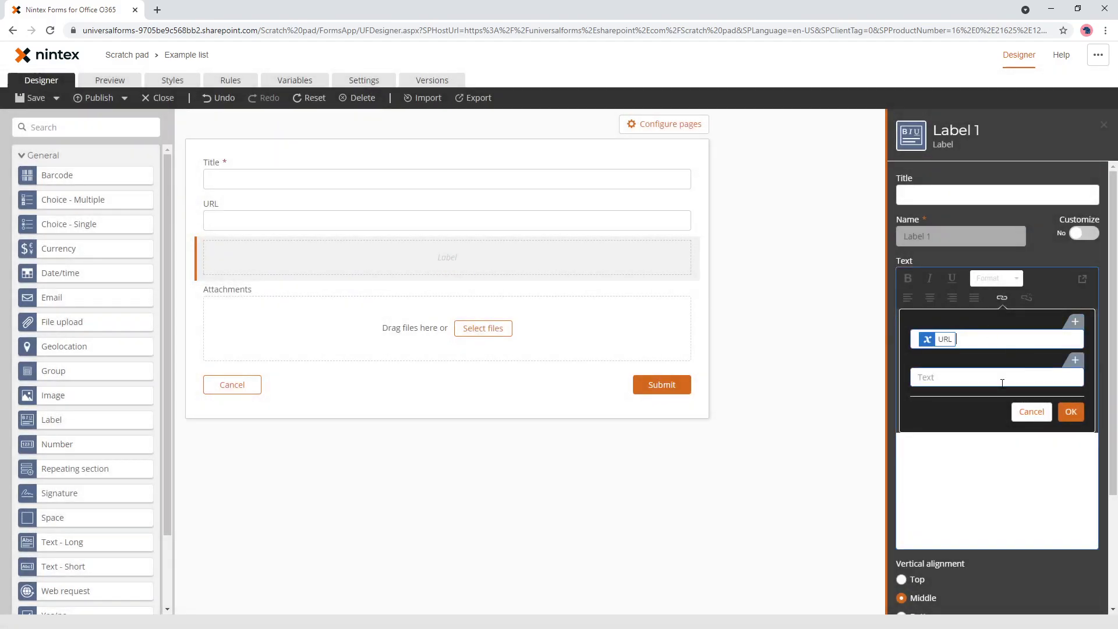
# - Set the link text to the SharePoint Title column and confirm the hyperlink
pyautogui.click(1075, 360)
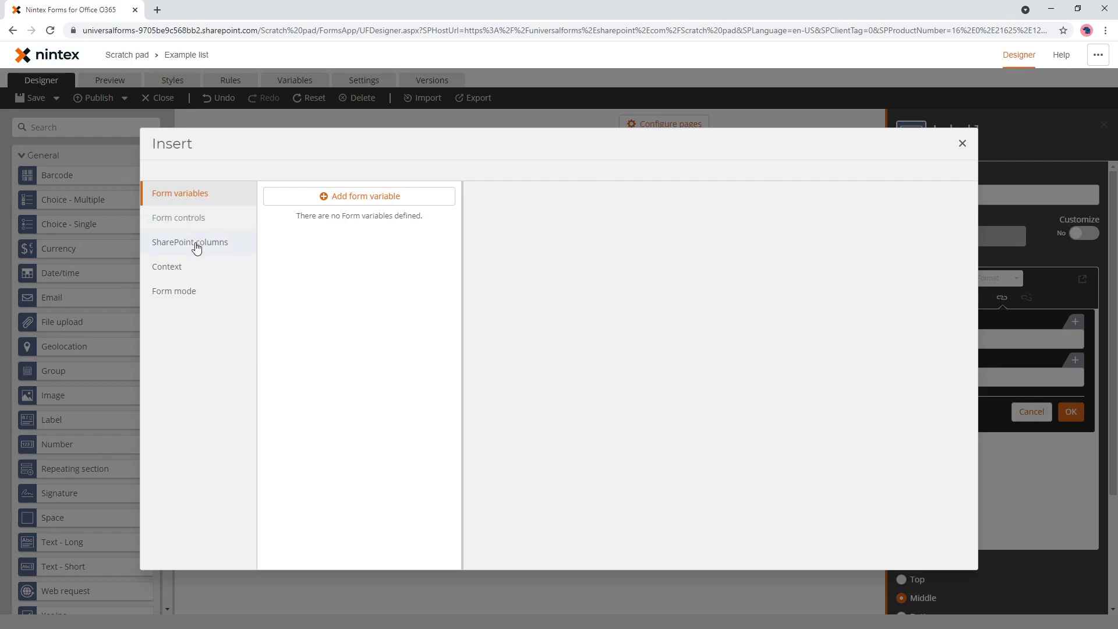
pyautogui.click(197, 248)
pyautogui.moveTo(305, 242)
pyautogui.click(440, 243)
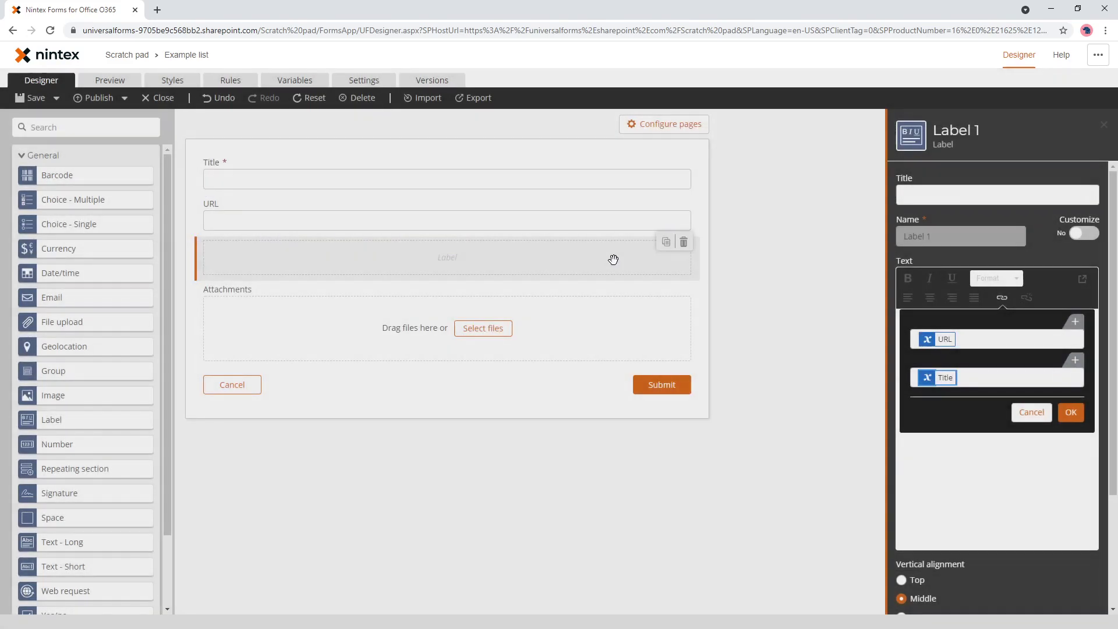
pyautogui.click(1071, 412)
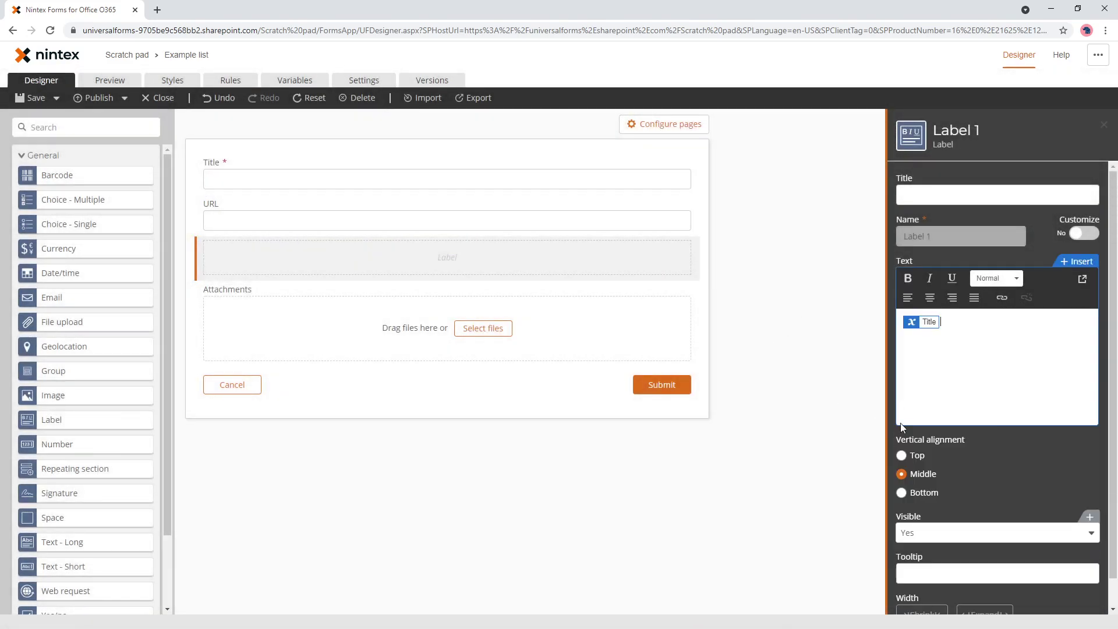
pyautogui.click(119, 81)
pyautogui.click(333, 156)
pyautogui.click(339, 198)
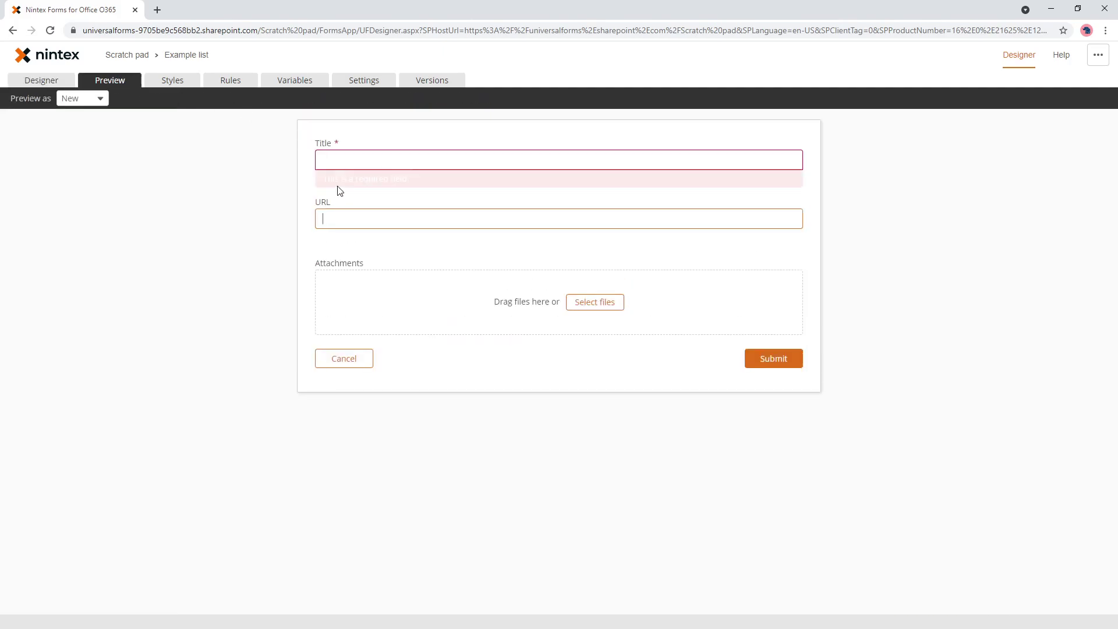
pyautogui.click(333, 160)
pyautogui.write('Nintex wbs')
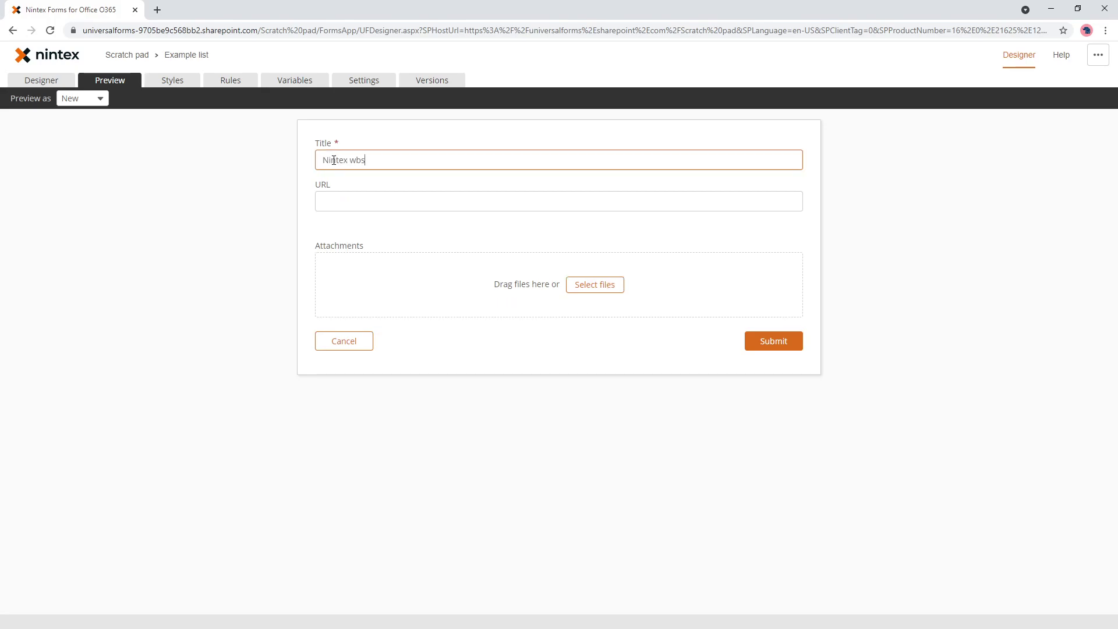
pyautogui.press('BackSpace')
pyautogui.press('BackSpace')
pyautogui.write('ebsite')
pyautogui.click(376, 203)
pyautogui.write('https')
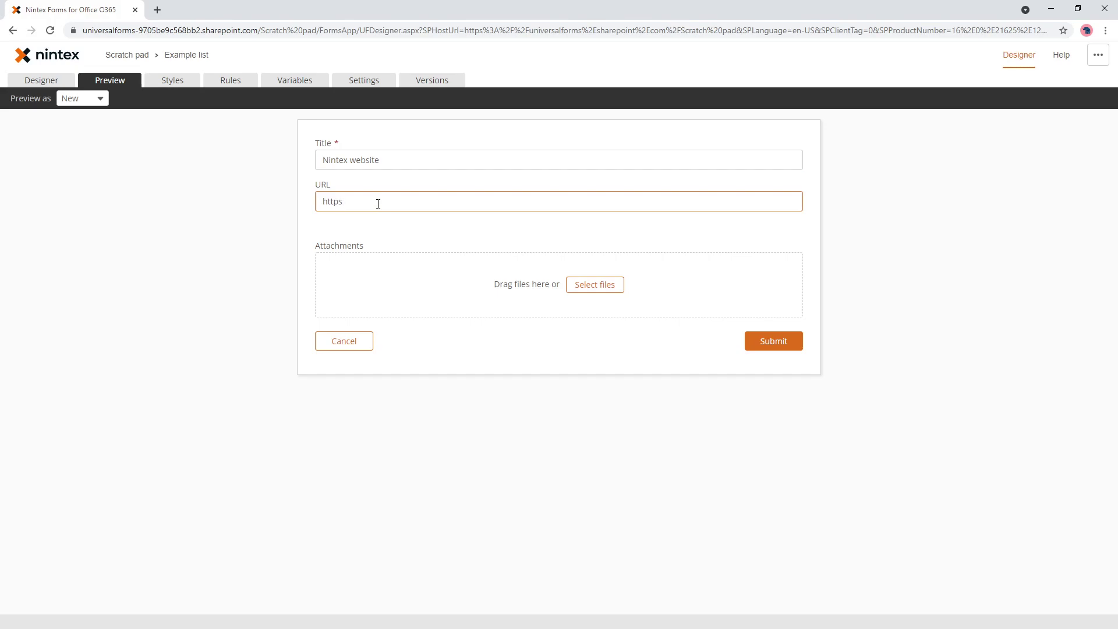
pyautogui.write('://www.nintex.com')
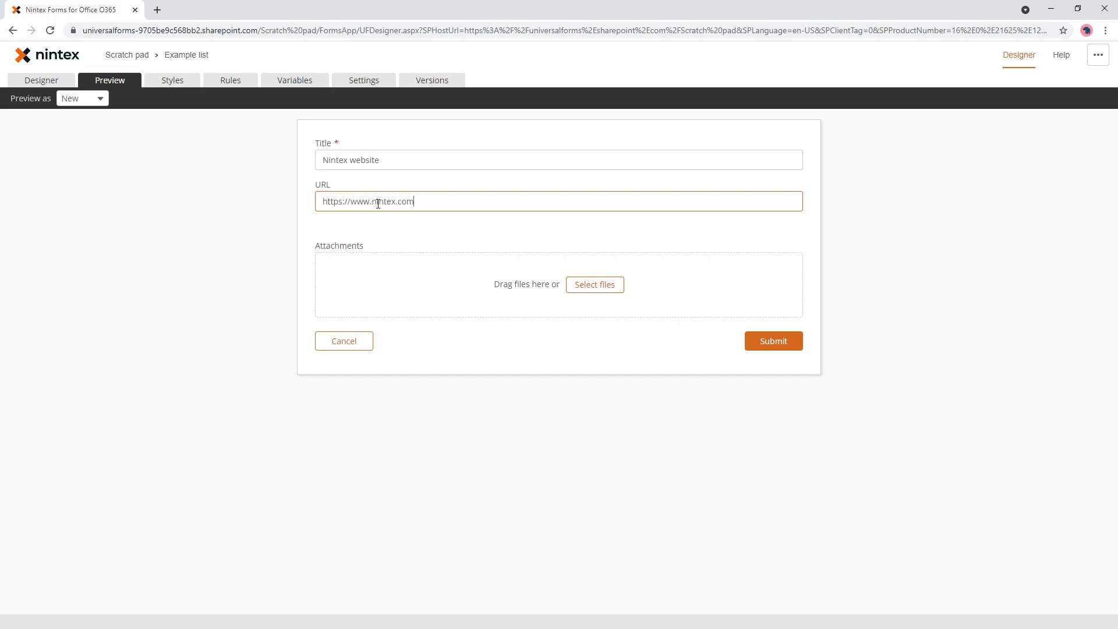